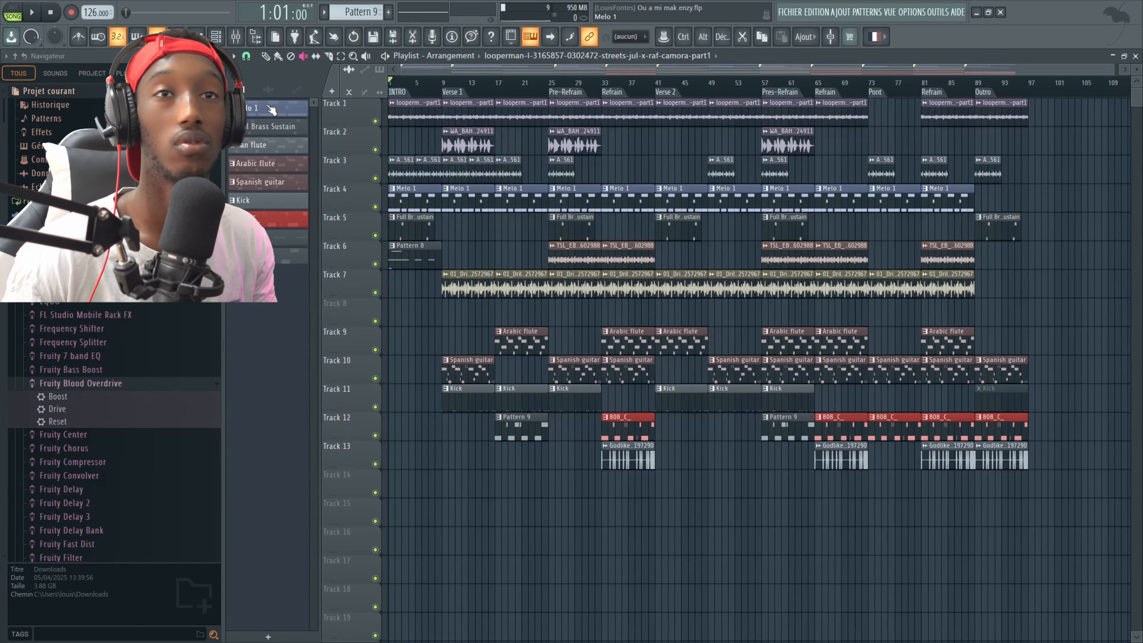
# Step: Play the Melo 1 pattern in the piano roll to review its notes, then return to the playlist
pyautogui.doubleClick(271, 110)
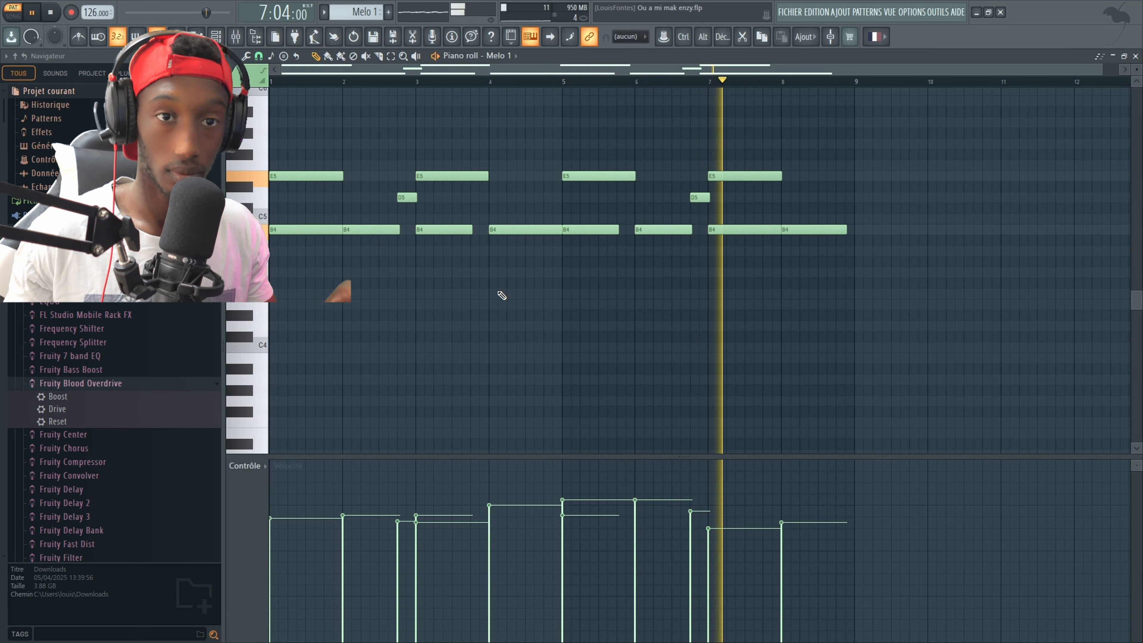
pyautogui.press('space')
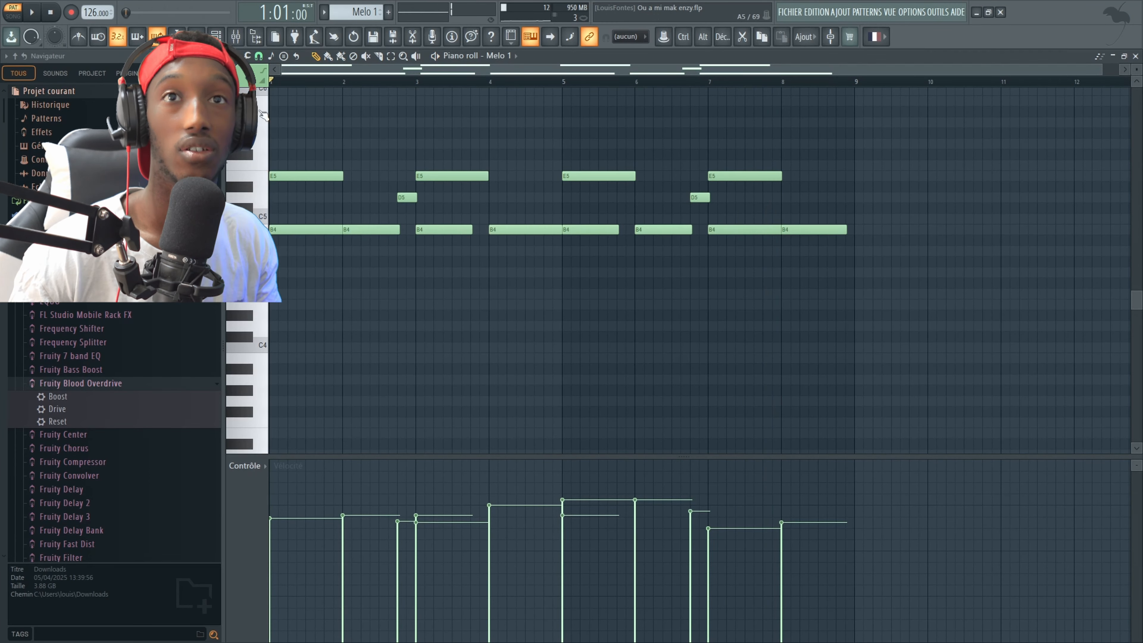
pyautogui.press('F5')
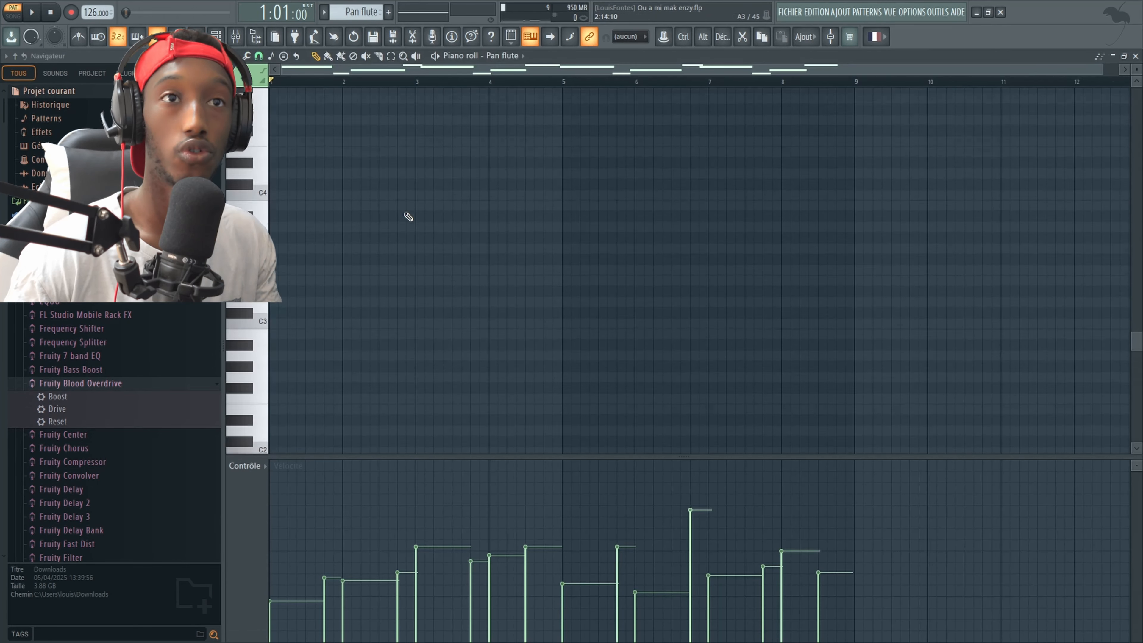
# Step: Review the notes of the Pan flute and Spanish guitar patterns in the piano roll, then return to the playlist
pyautogui.scroll(4, 408, 216)
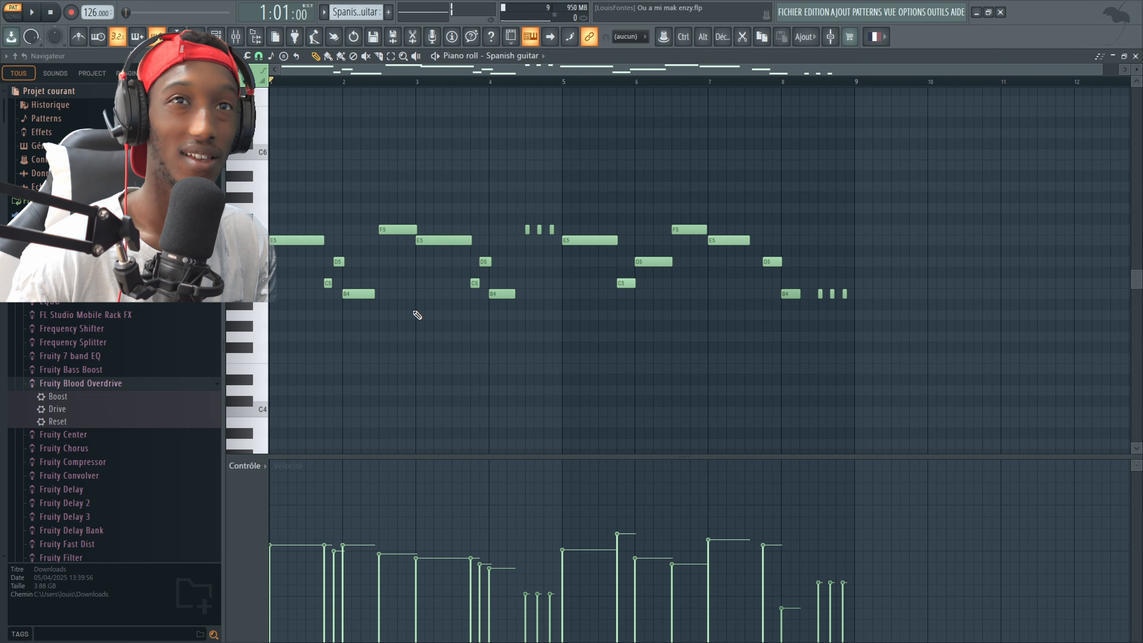
pyautogui.press('F5')
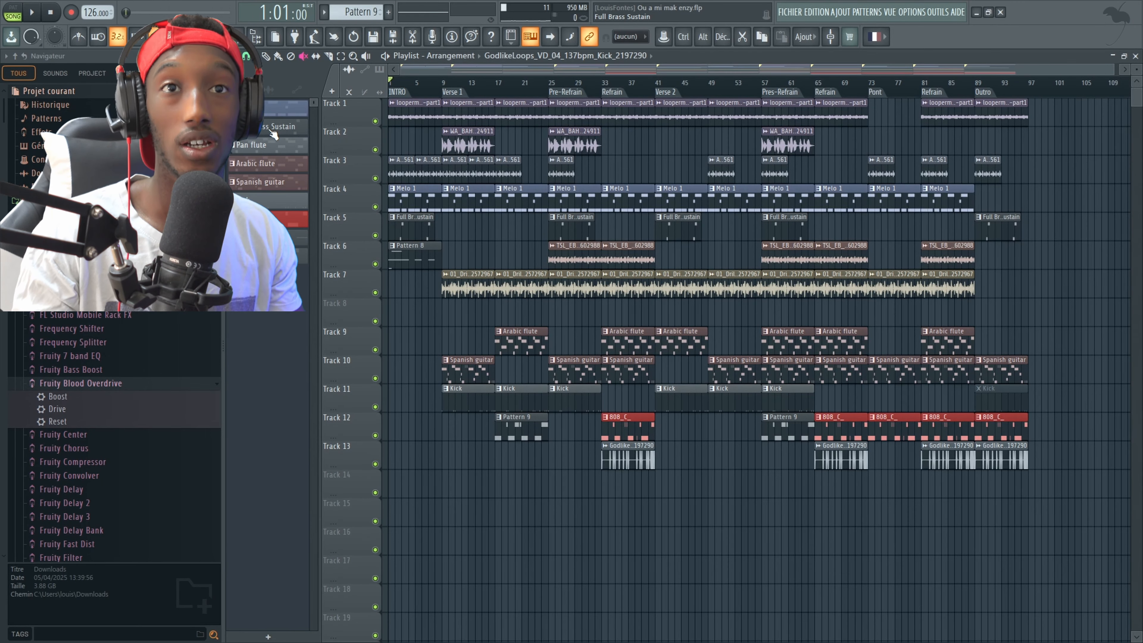
# Step: Open the Full Brass Sustain pattern in the piano roll, listen to its notes and return to the playlist
pyautogui.click(273, 134)
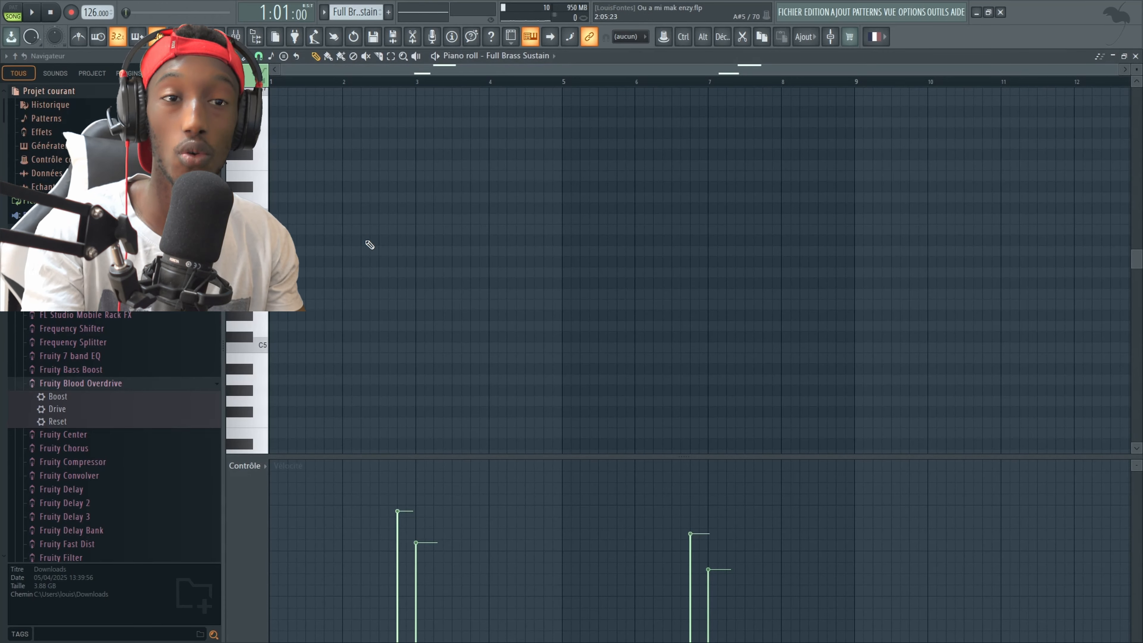
pyautogui.scroll(-3, 370, 250)
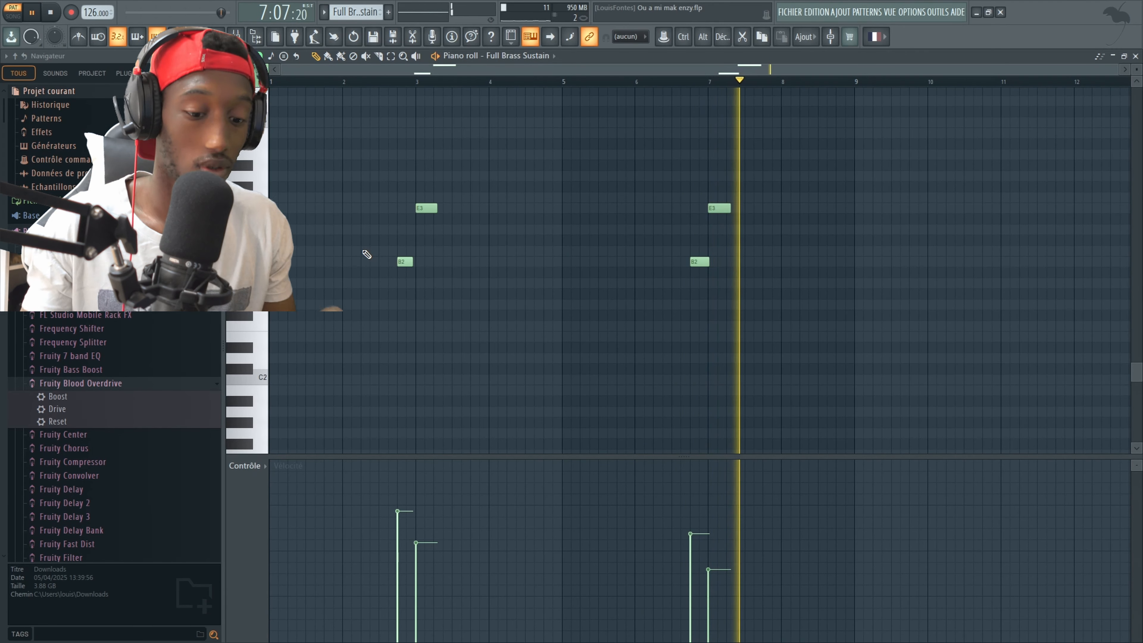
pyautogui.press('space')
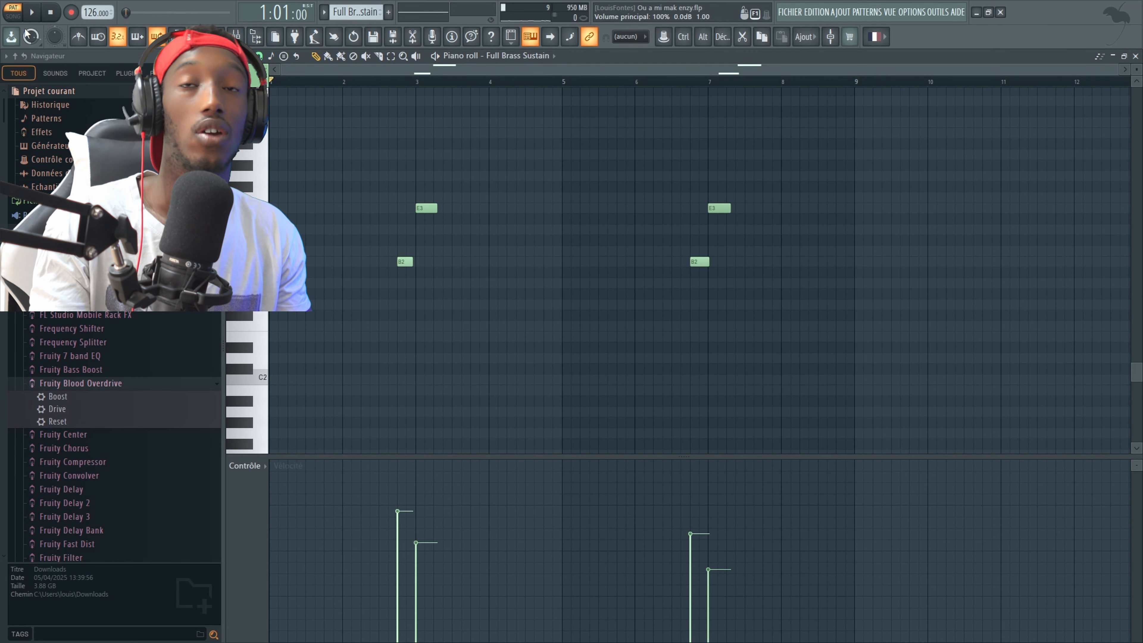
pyautogui.press('F5')
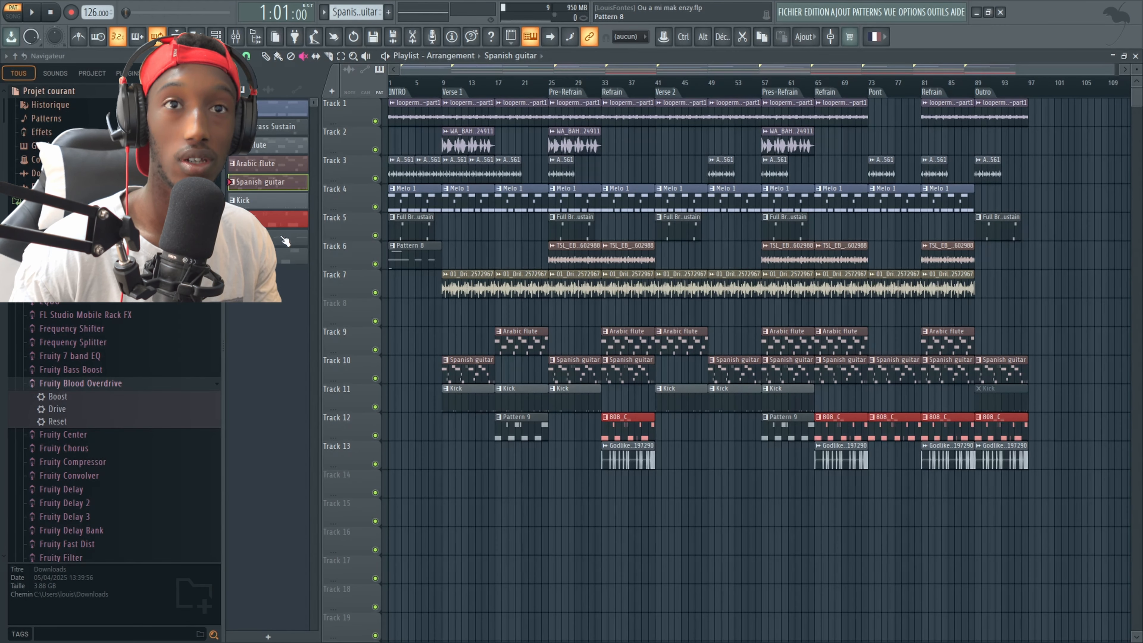
# Step: Open the Kick pattern in the piano roll, listen to its rhythm and return to the playlist
pyautogui.doubleClick(269, 202)
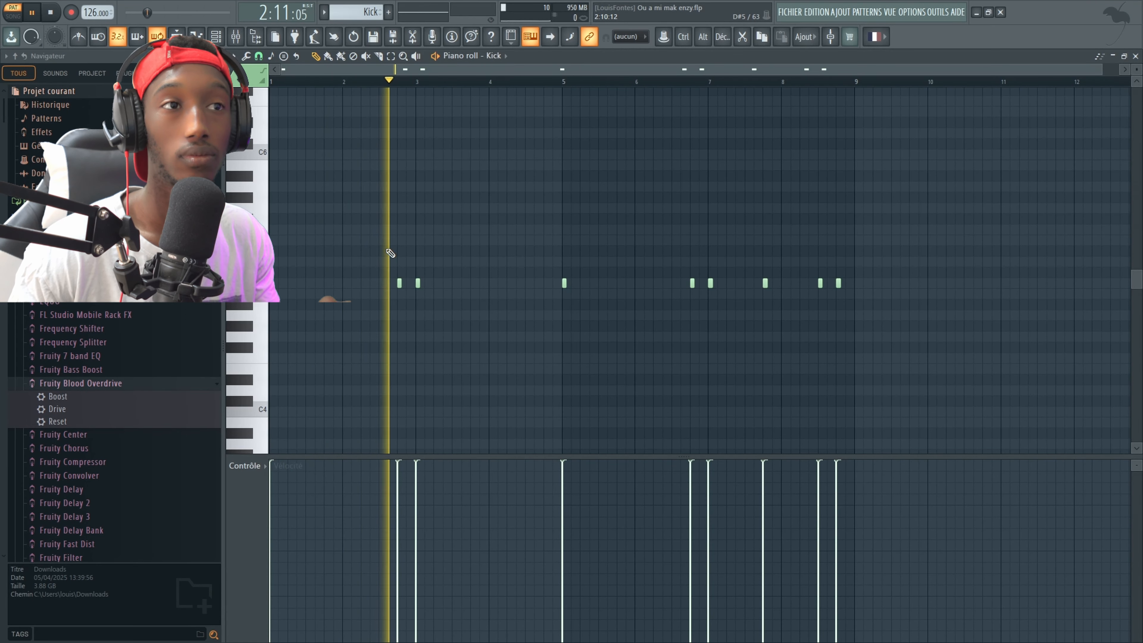
pyautogui.press('space')
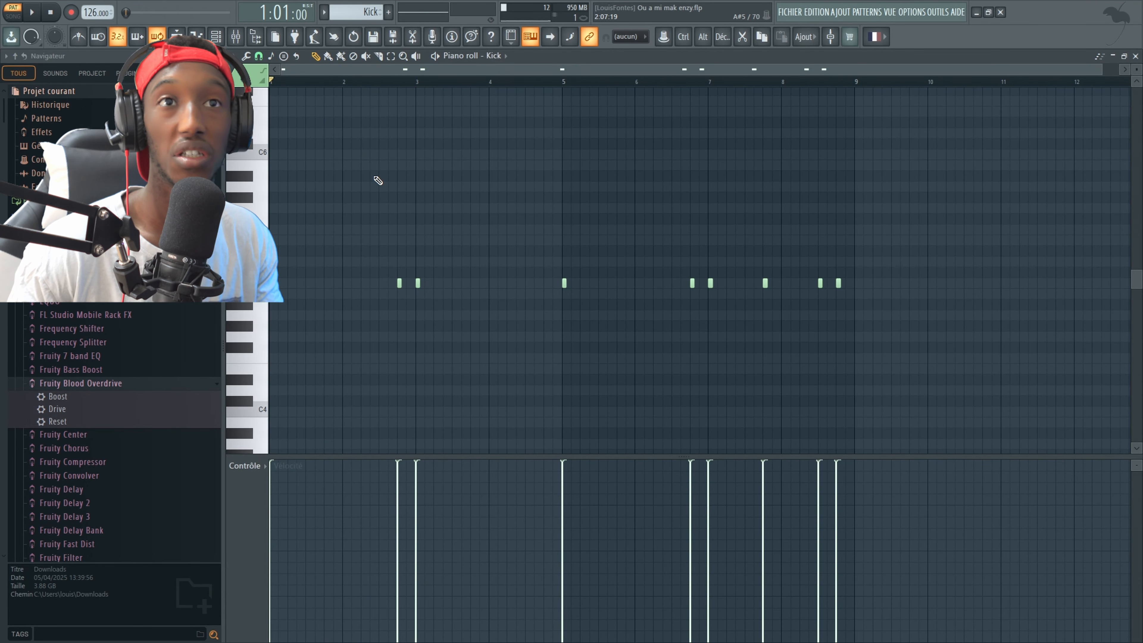
pyautogui.press('F5')
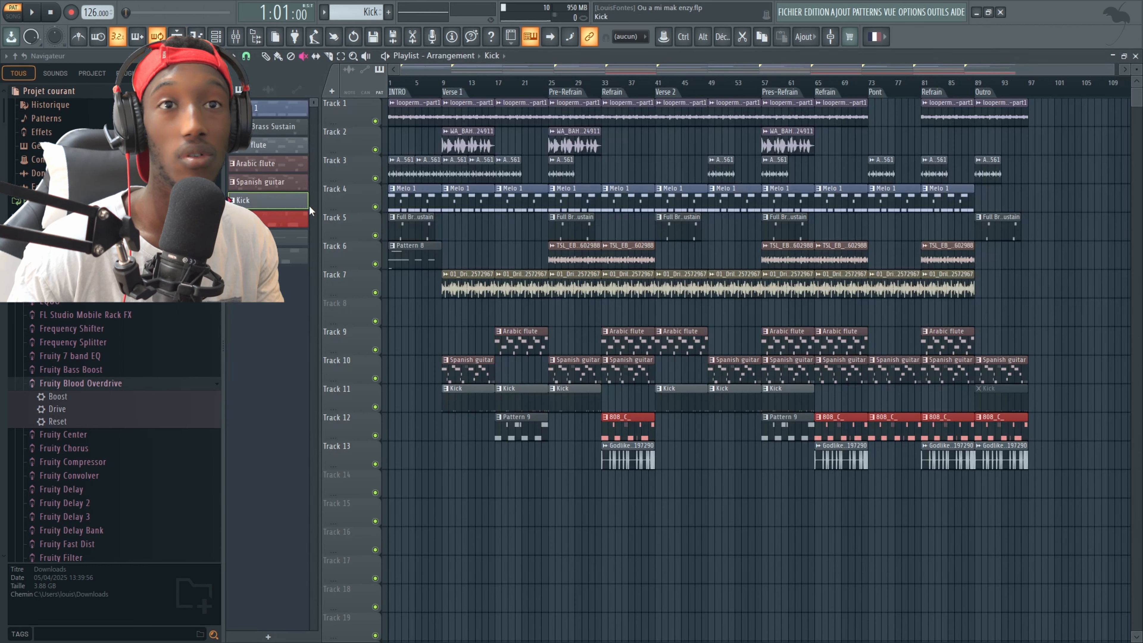
# Step: Listen to the 808 notes of Pattern 8 in the piano roll and return to the playlist
pyautogui.click(288, 239)
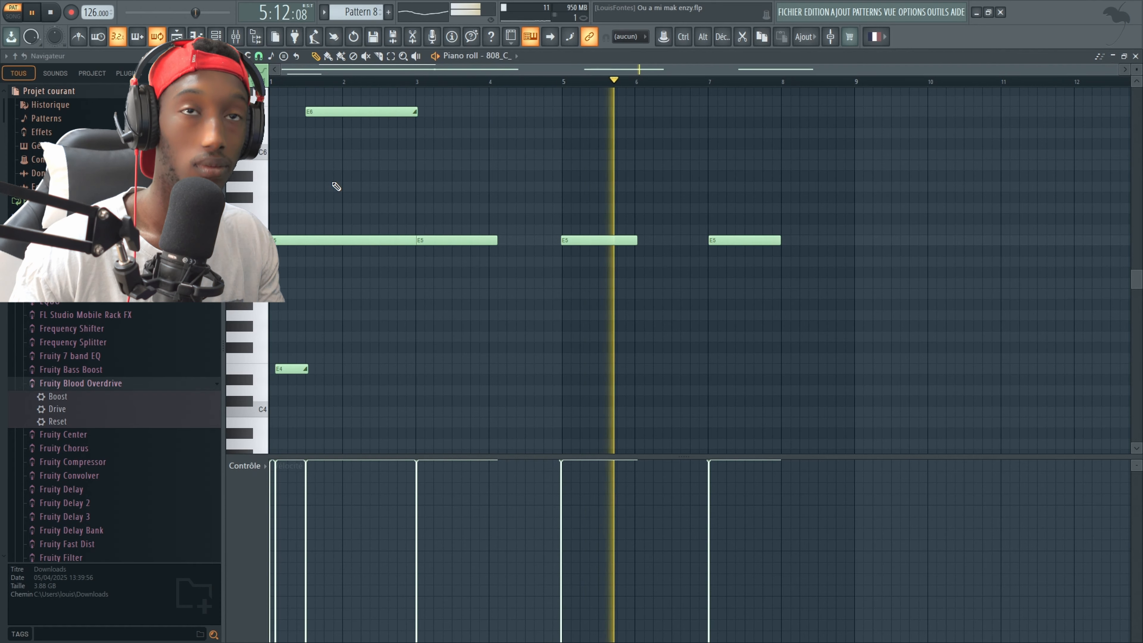
pyautogui.scroll(3, 336, 186)
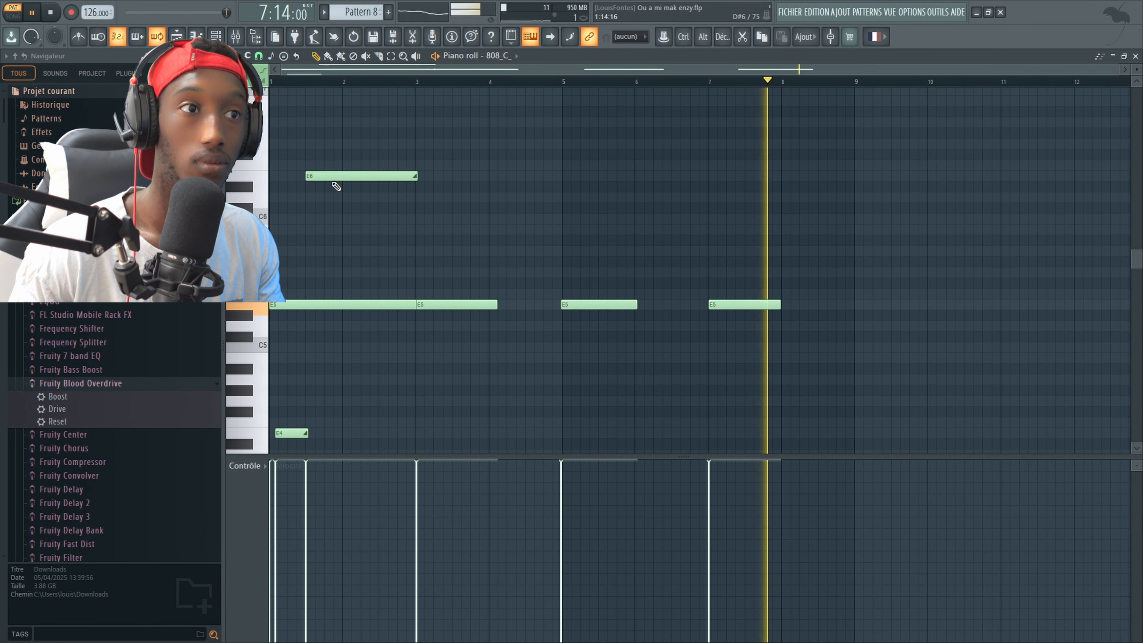
pyautogui.press('space')
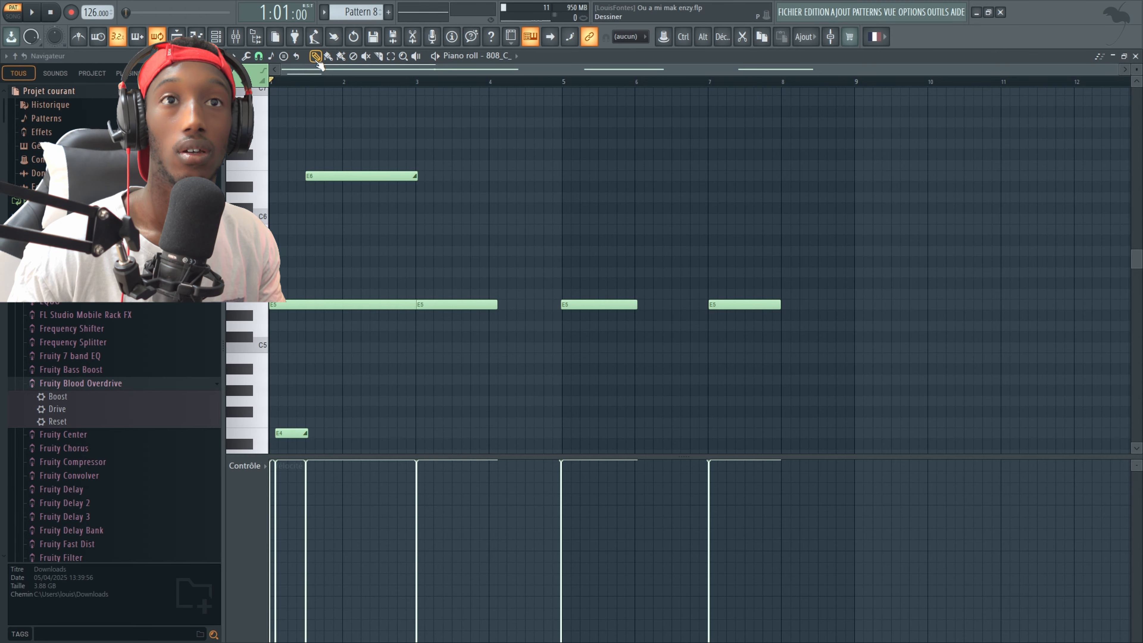
pyautogui.click(177, 36)
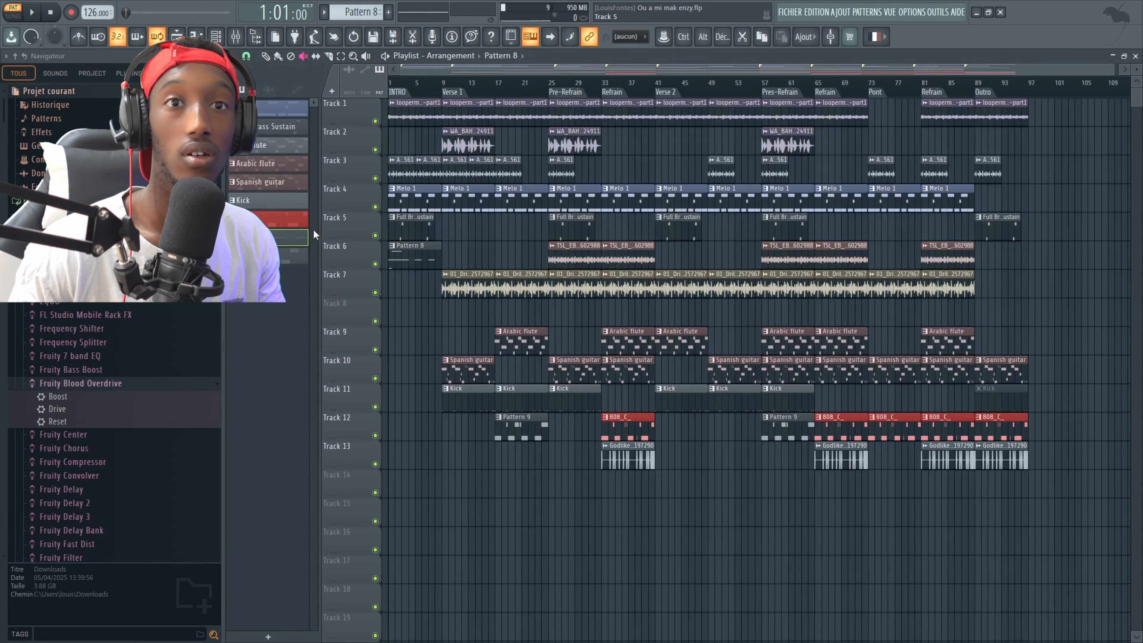
# Step: Listen to the 808 notes of Pattern 9 in the piano roll and return to the playlist
pyautogui.click(276, 264)
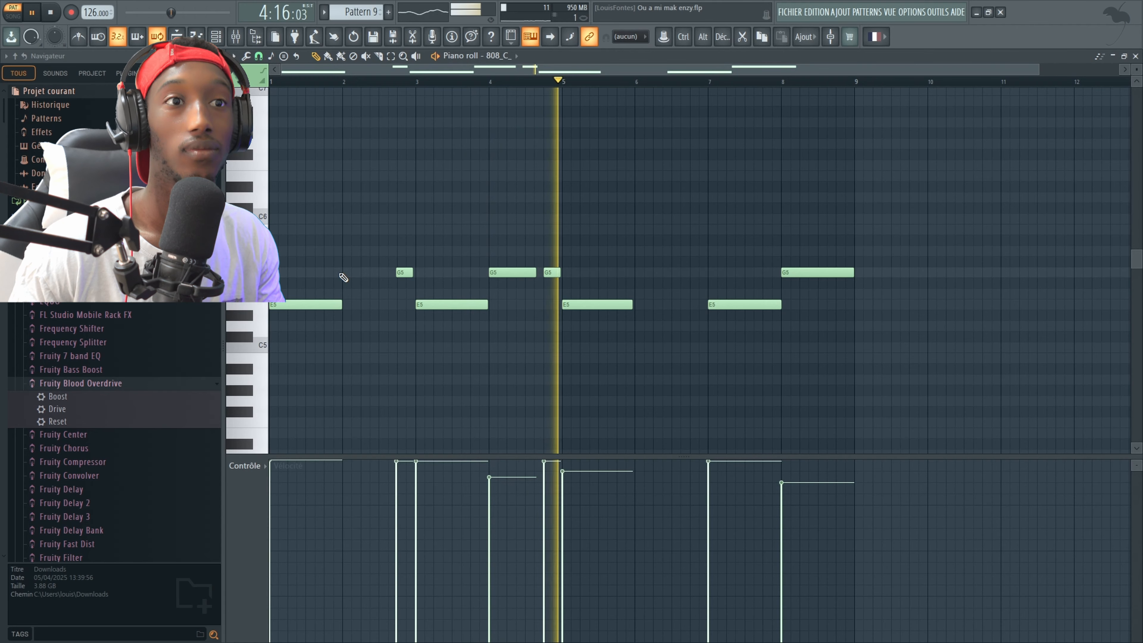
pyautogui.press('space')
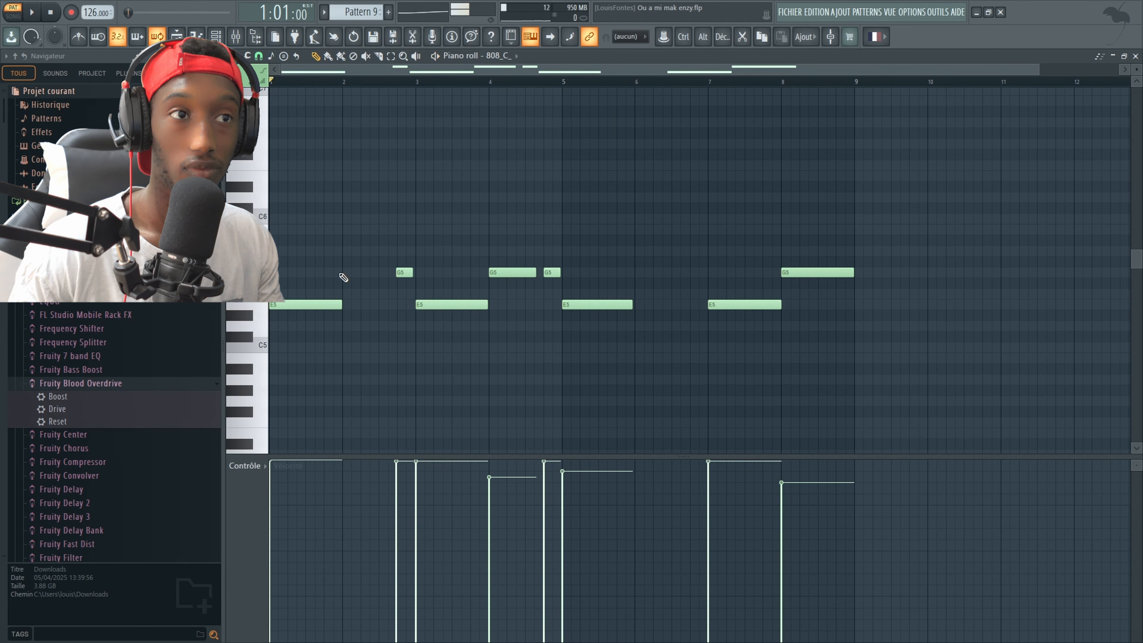
pyautogui.press('F5')
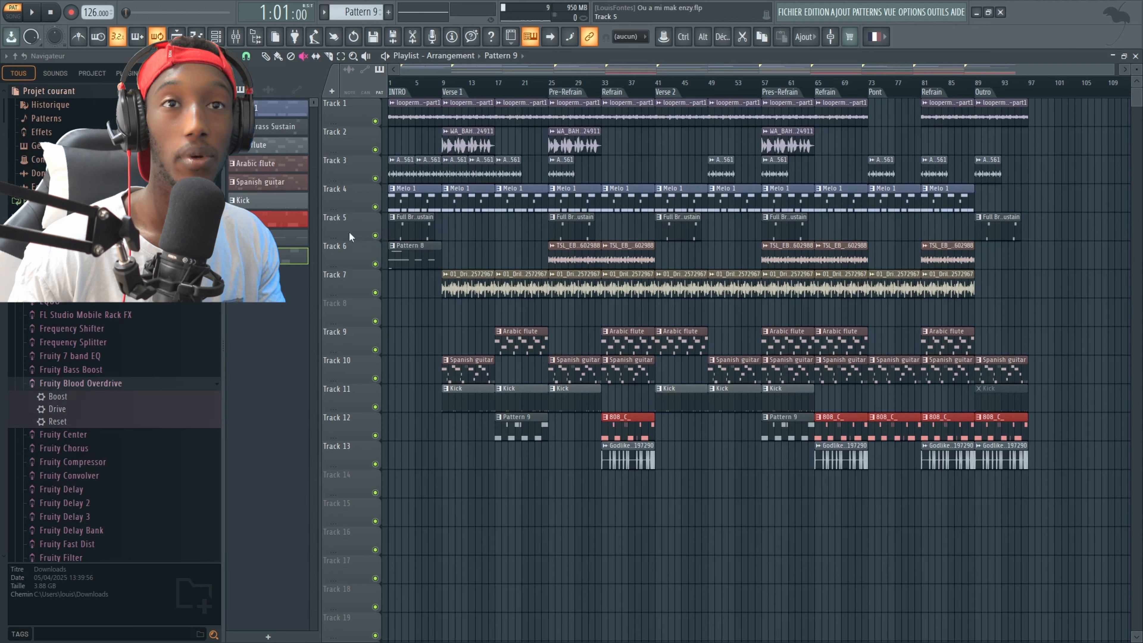
# Step: List the project's audio clips, preview the 01_Drill Maniac drums top loop and close its settings
pyautogui.click(268, 92)
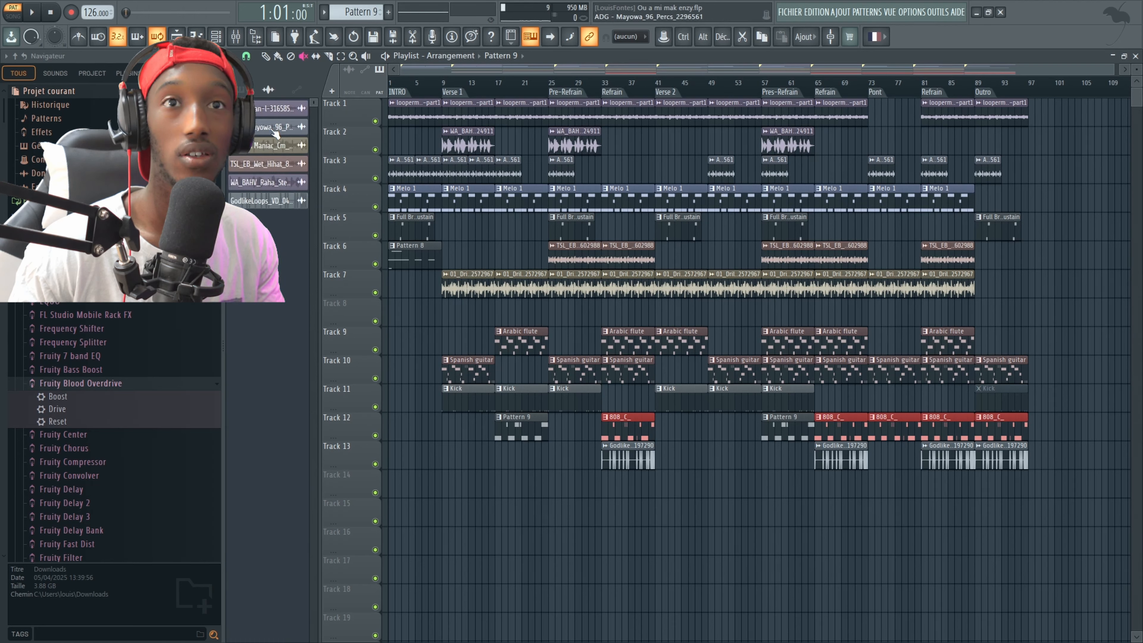
pyautogui.click(271, 151)
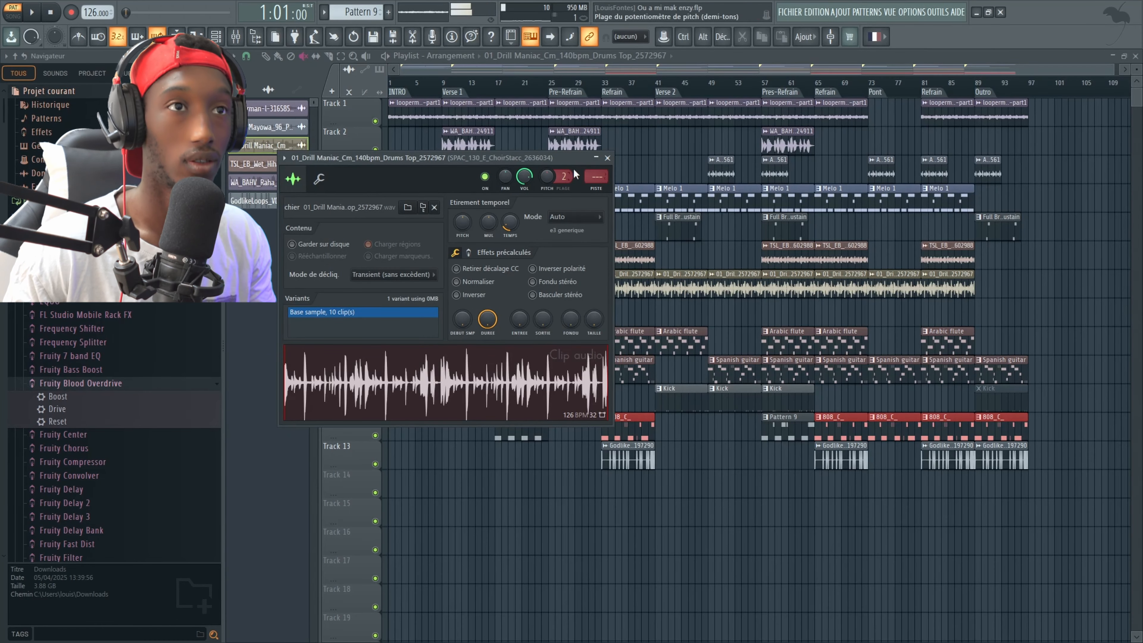
pyautogui.click(606, 158)
# Step: Preview the TSL_EB_Wet_Hihat loop and close its settings
pyautogui.click(278, 166)
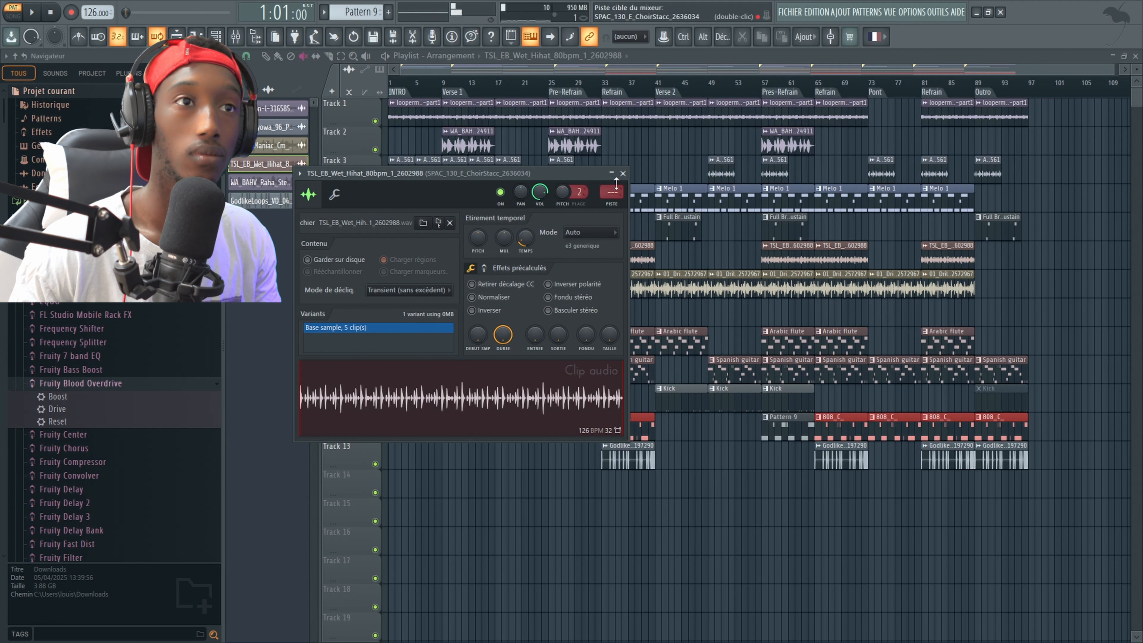
pyautogui.click(623, 174)
pyautogui.press('space')
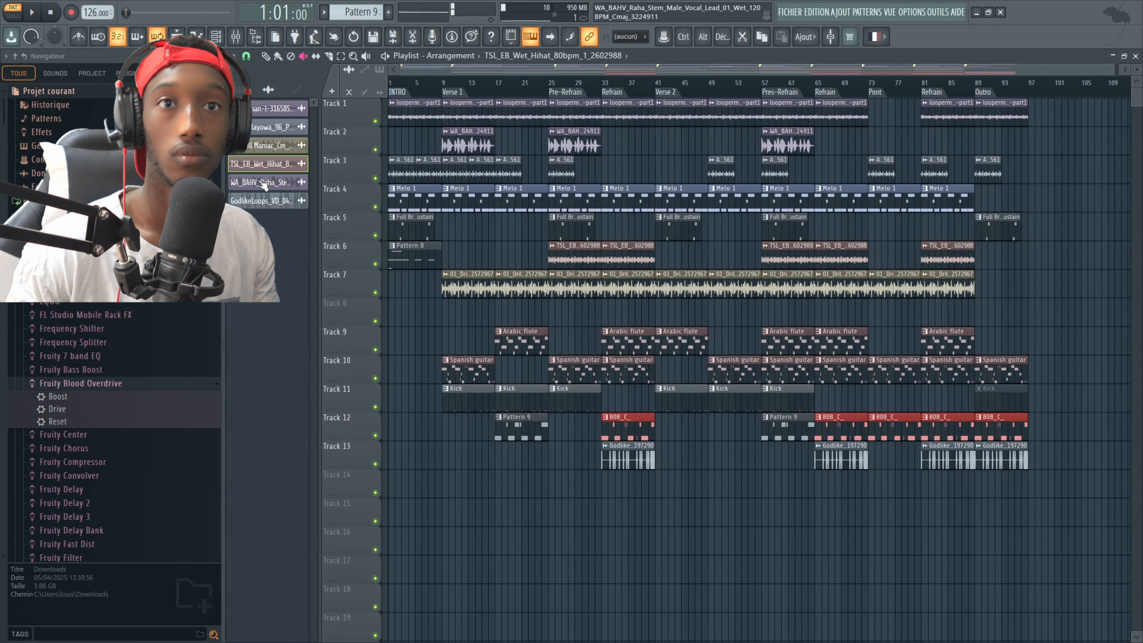
# Step: Open the WA_BAHV_Raha male vocal lead clip, preview its waveform and close its settings
pyautogui.click(257, 181)
pyautogui.press('space')
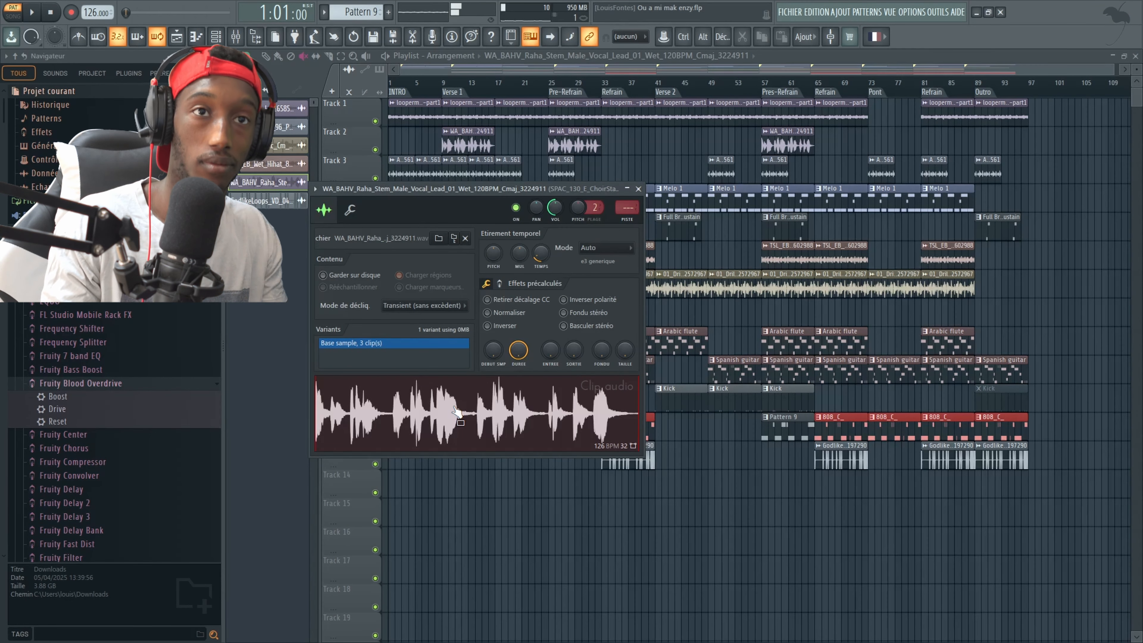
pyautogui.click(457, 412)
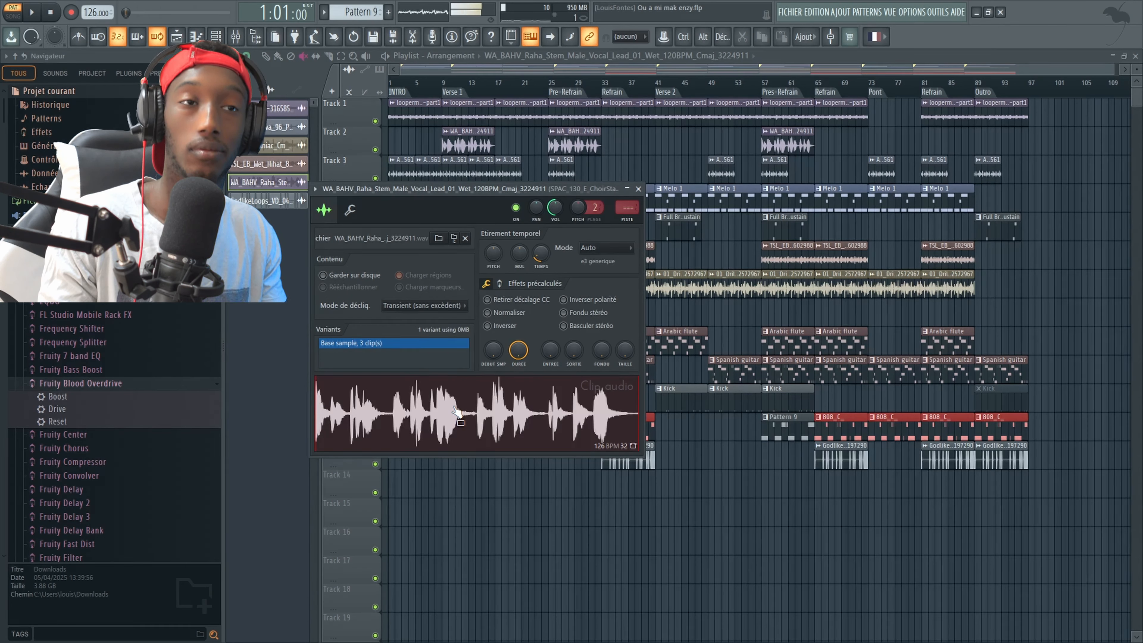
pyautogui.click(638, 189)
pyautogui.press('space')
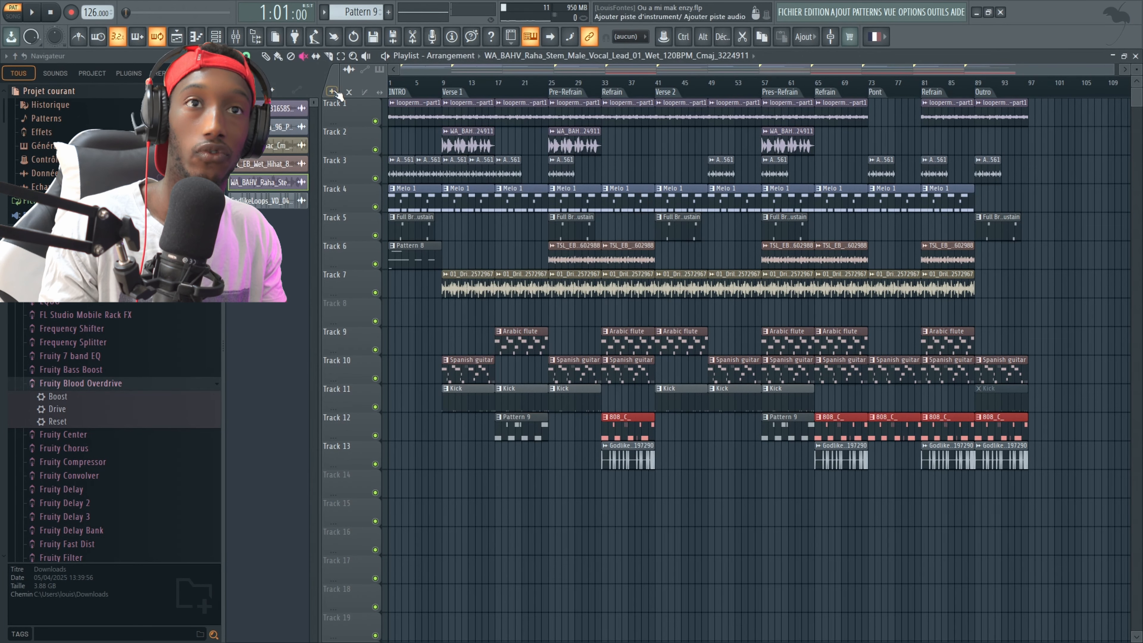
# Step: Open the mixer and look through its melody, drum, FX and voice tracks
pyautogui.click(237, 38)
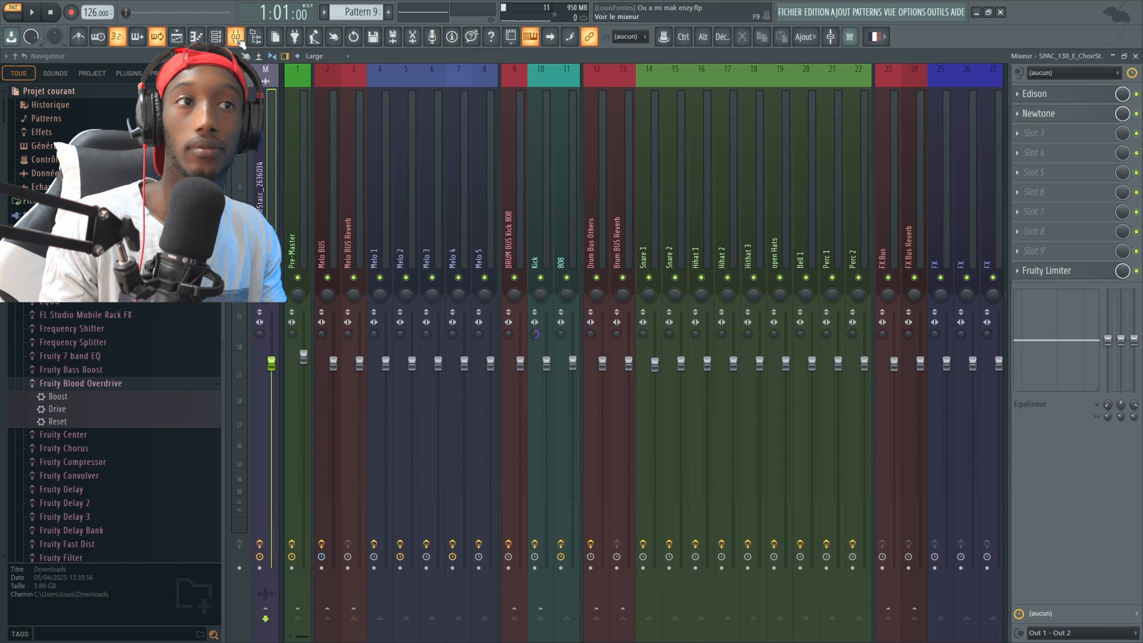
pyautogui.scroll(-1, 765, 216)
pyautogui.scroll(1, 764, 215)
pyautogui.press('space')
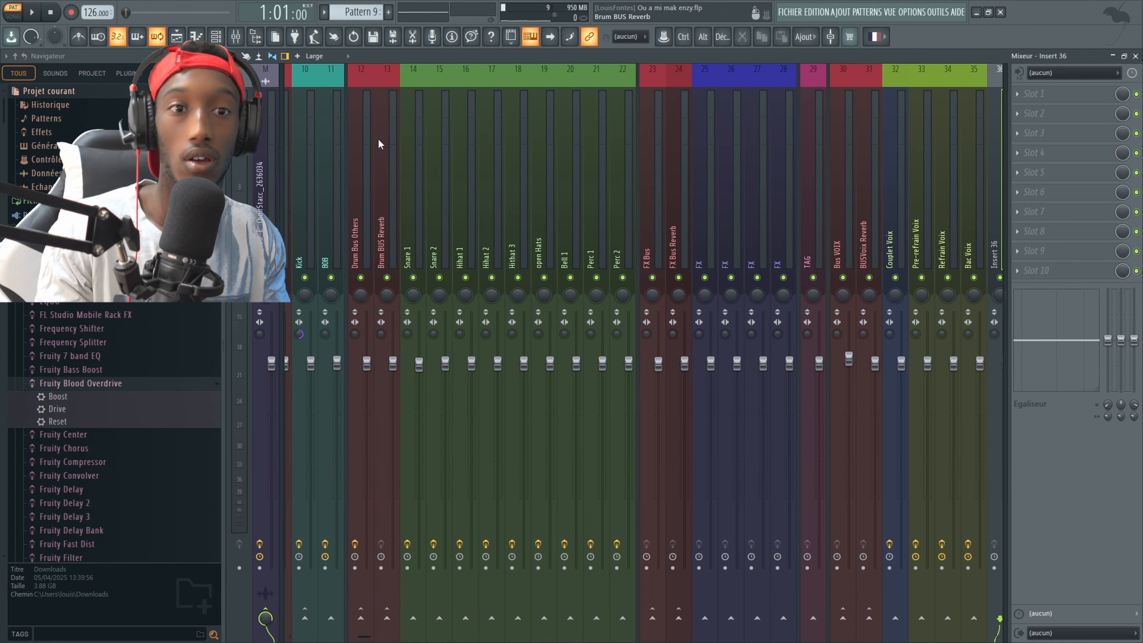
pyautogui.scroll(-3, 878, 215)
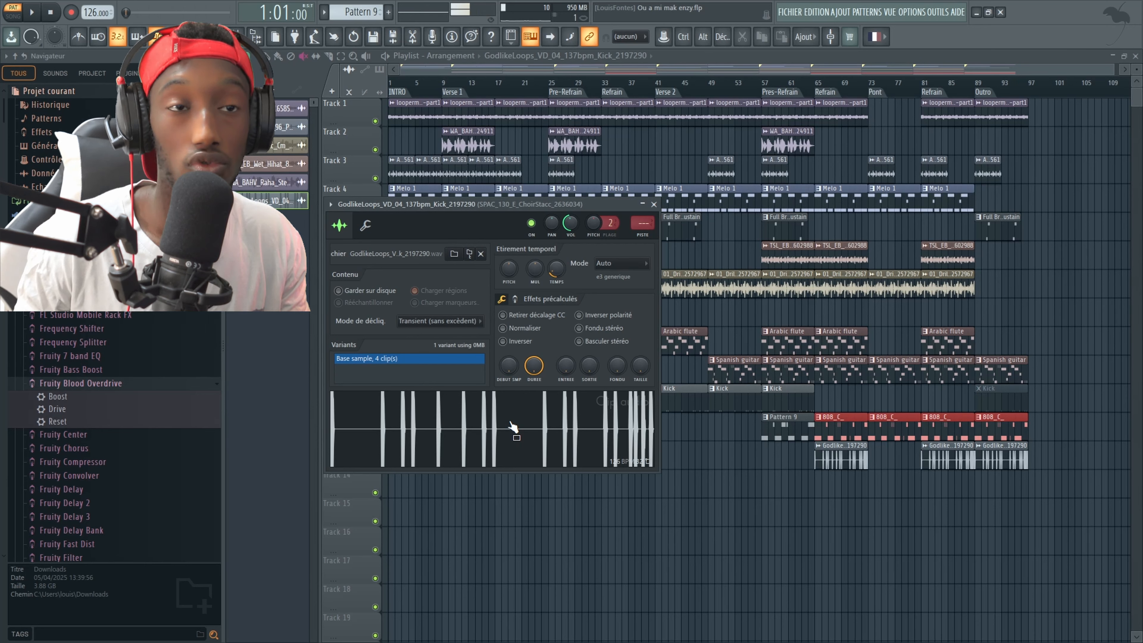
# Step: Close the GodlikeLoops kick clip's settings and return to the playlist arrangement
pyautogui.press('Escape')
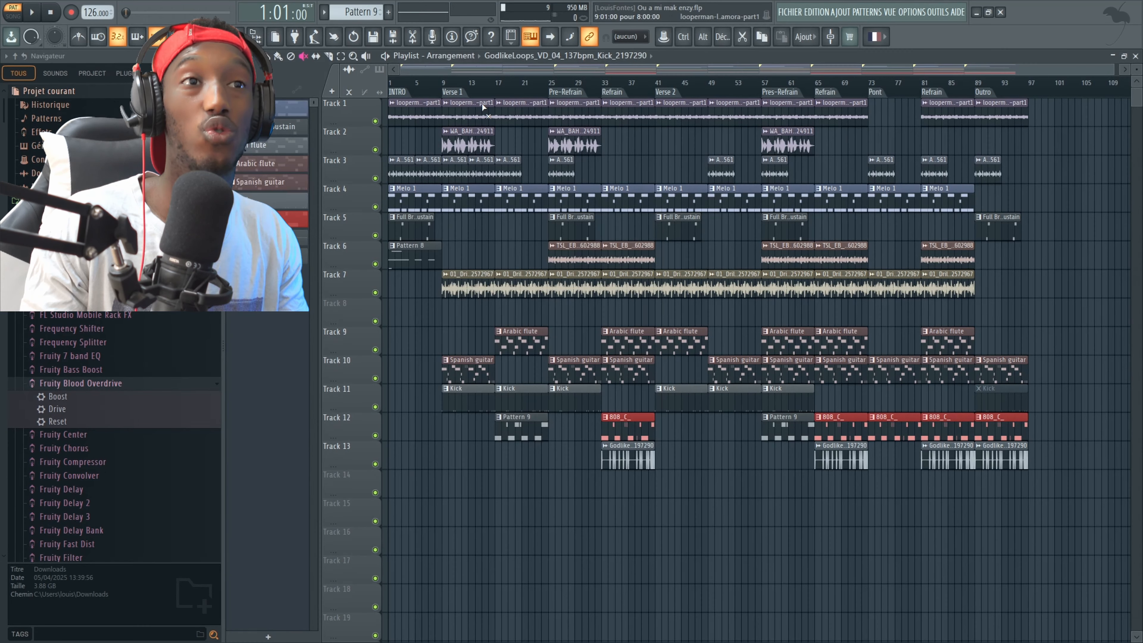